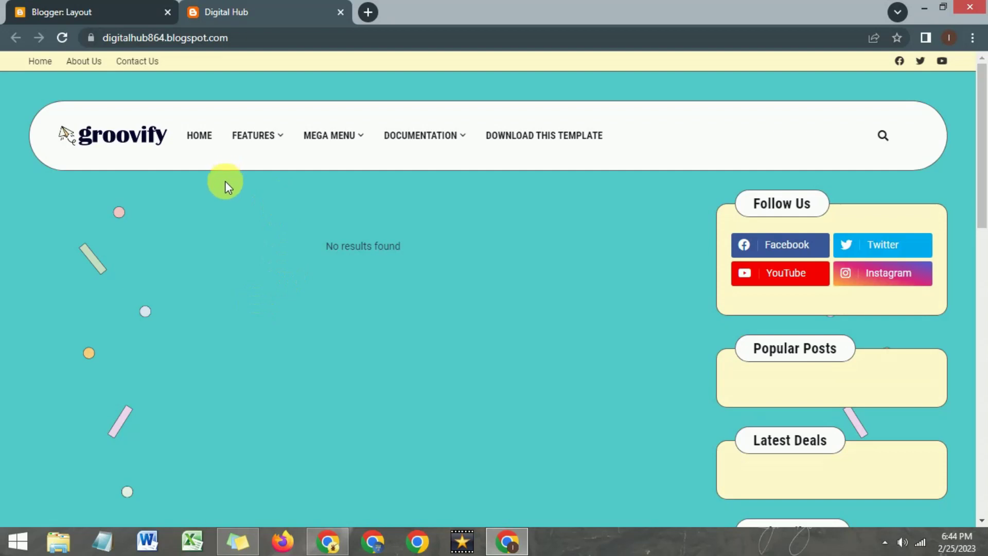
Look over the Digital Hub blog's header, main area and sidebar sections.
mouse_move(249, 116)
scroll(262, 234, "down", 4)
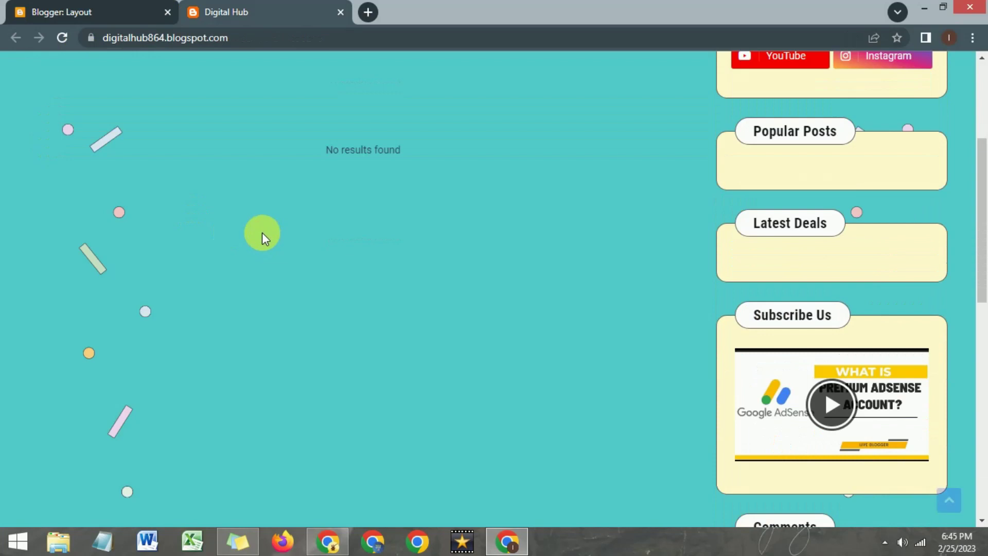
scroll(258, 198, "up", 4)
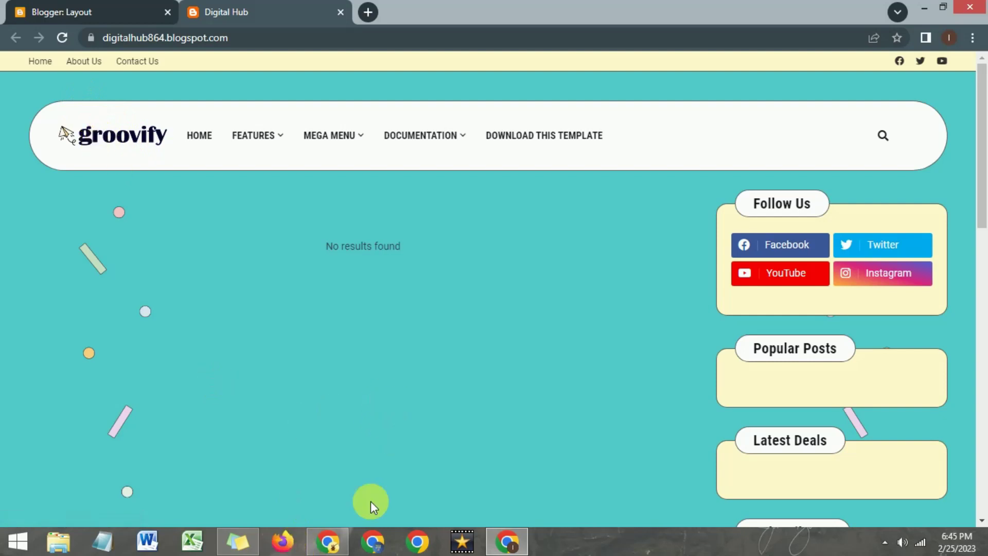
Switch to Canva and examine the Digital Hub logo design and its pixel dimensions.
left_click(334, 543)
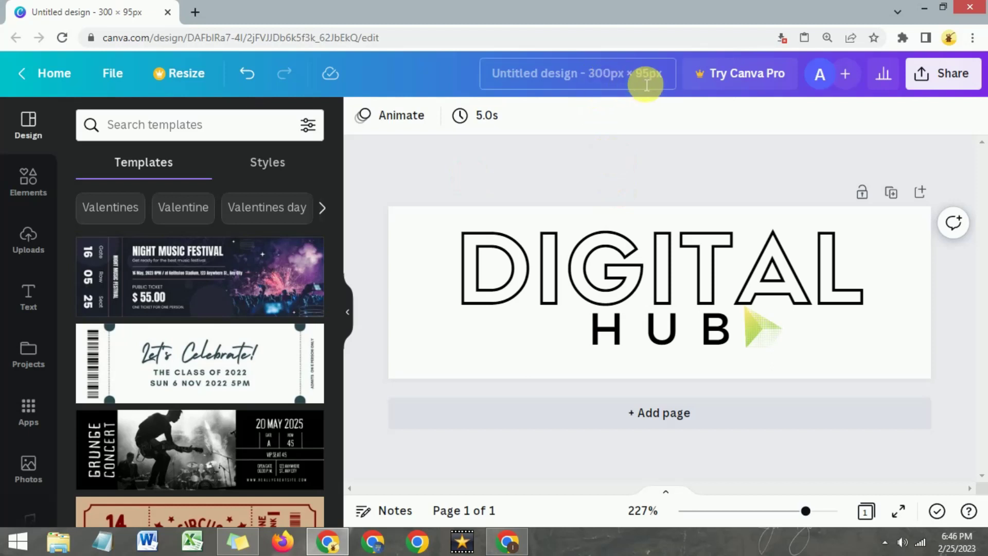
left_click(592, 75)
key("BackSpace")
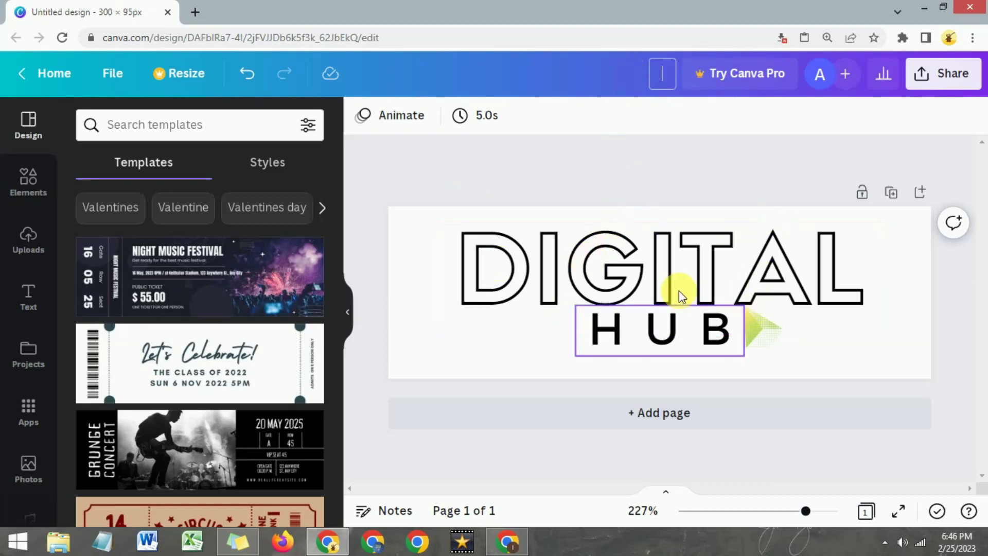
left_click(572, 178)
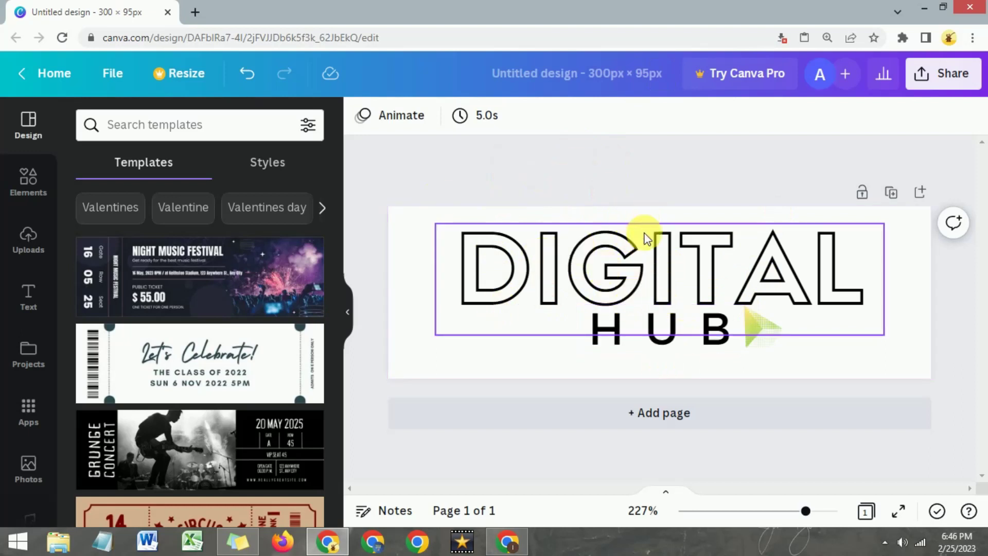
Return to Blogger and open the Header Logo gadget's settings in the blog layout.
left_click(512, 549)
left_click(111, 9)
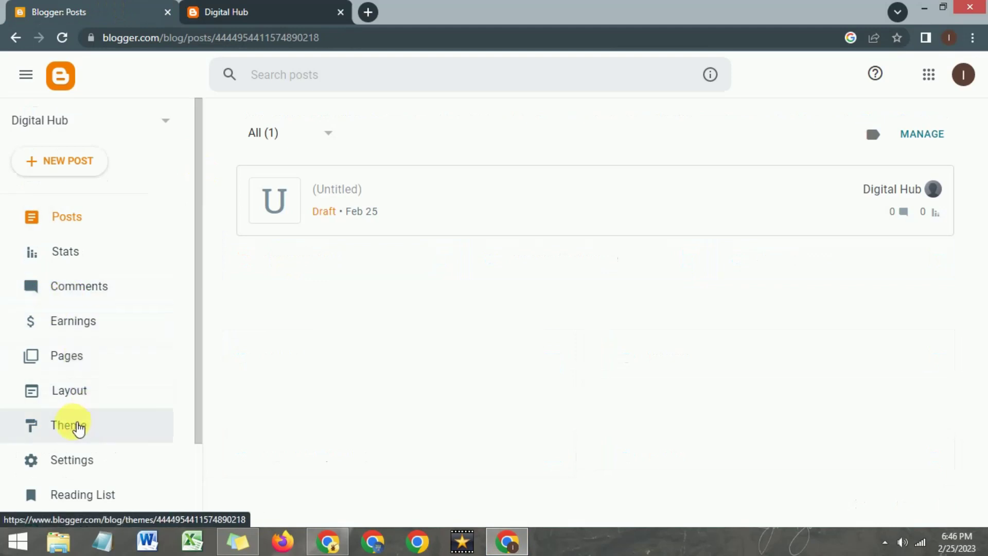
left_click(68, 391)
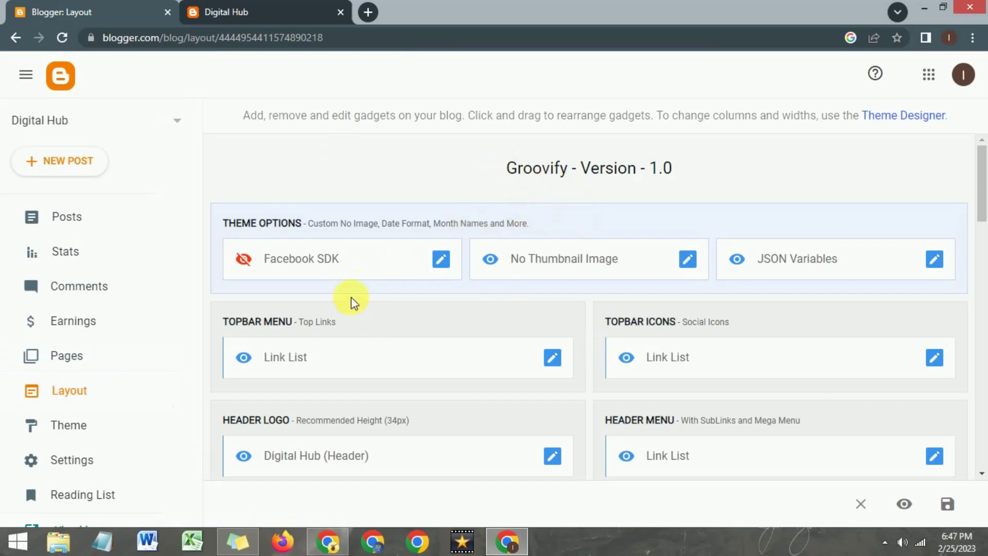
scroll(349, 299, "down", 1)
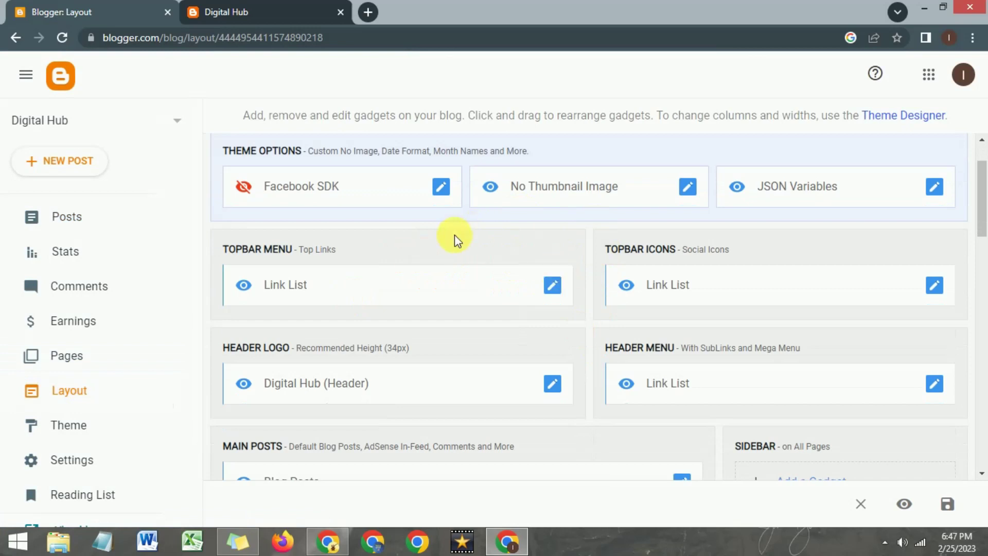
scroll(457, 238, "down", 1)
scroll(460, 241, "up", 1)
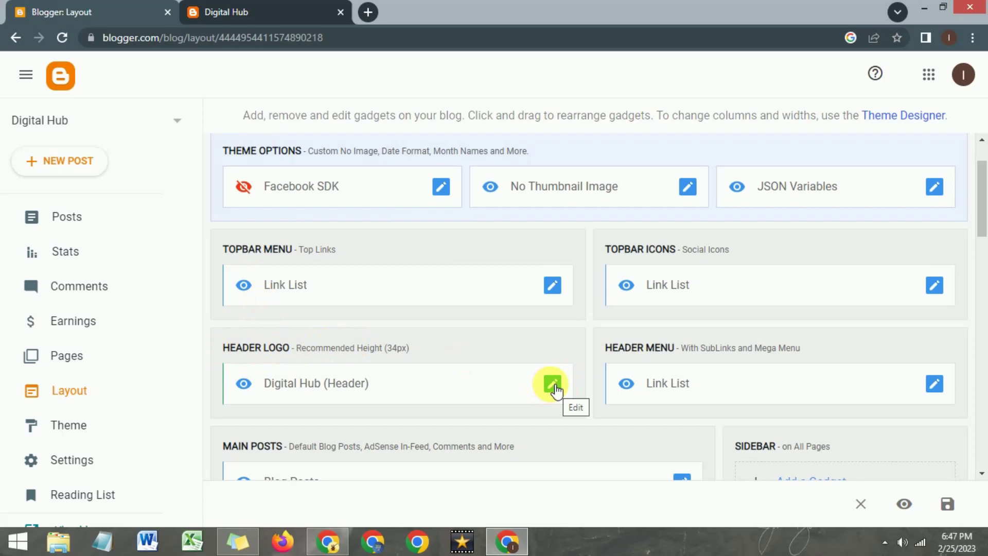
left_click(553, 386)
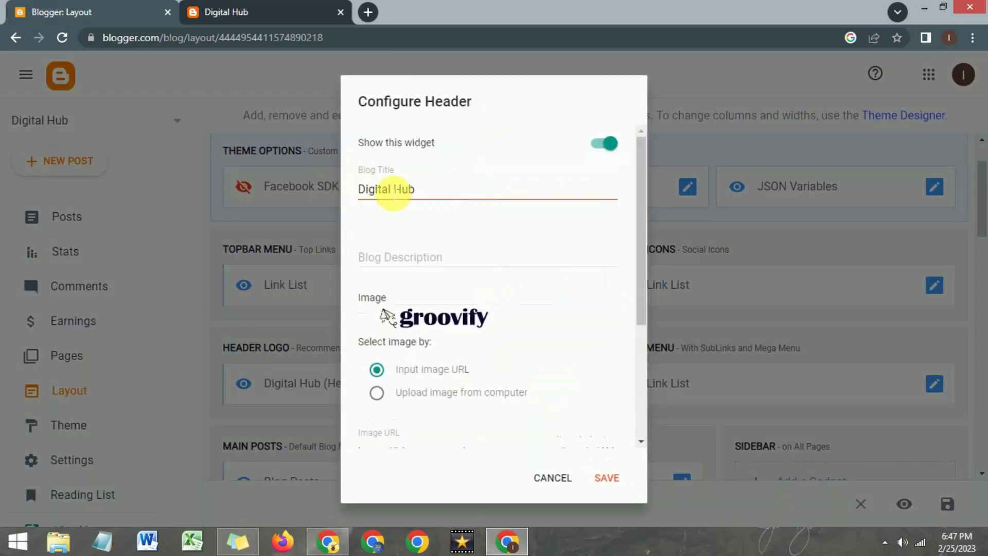
Check the header's blog title and description fields, and compare its current logo image with the live blog.
triple_click(394, 191)
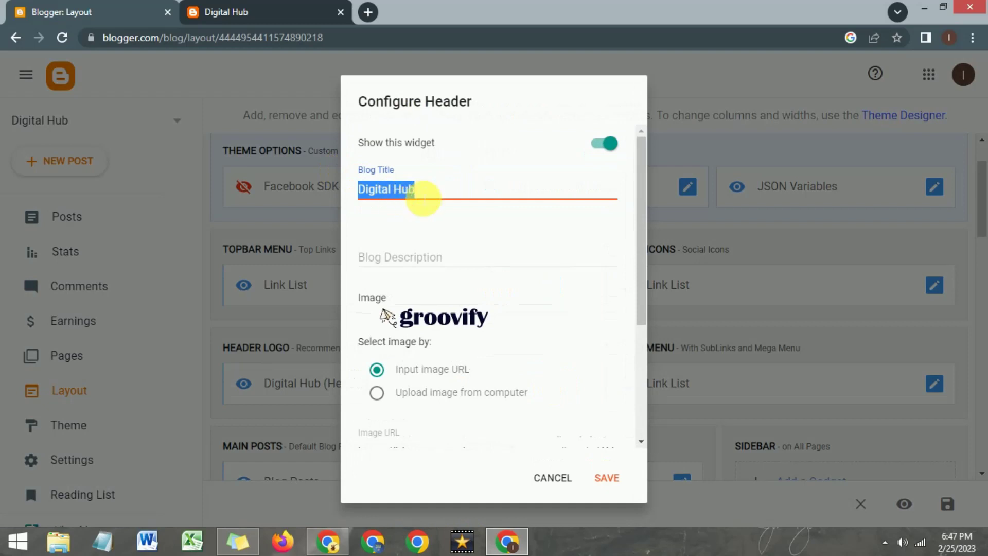
left_click(423, 198)
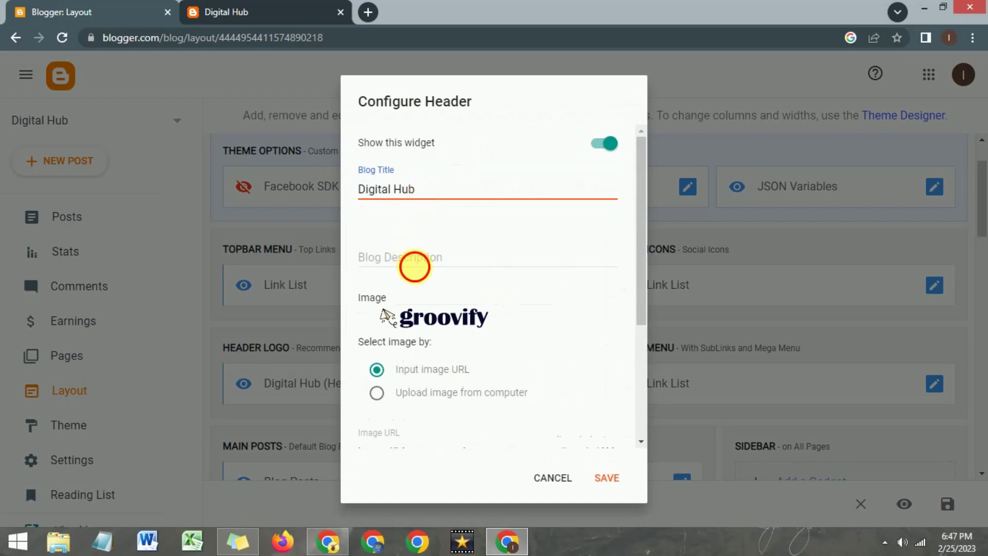
left_click(415, 266)
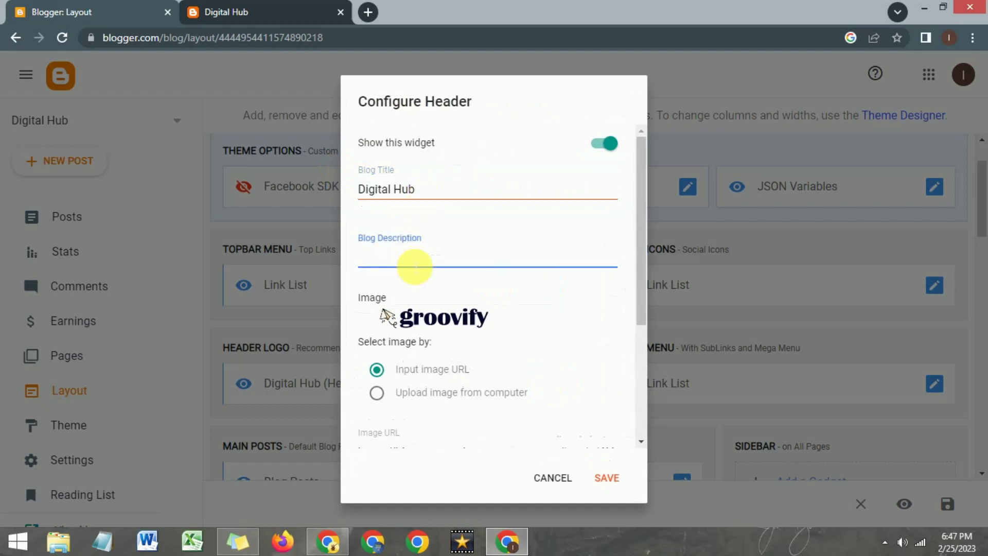
left_click(461, 218)
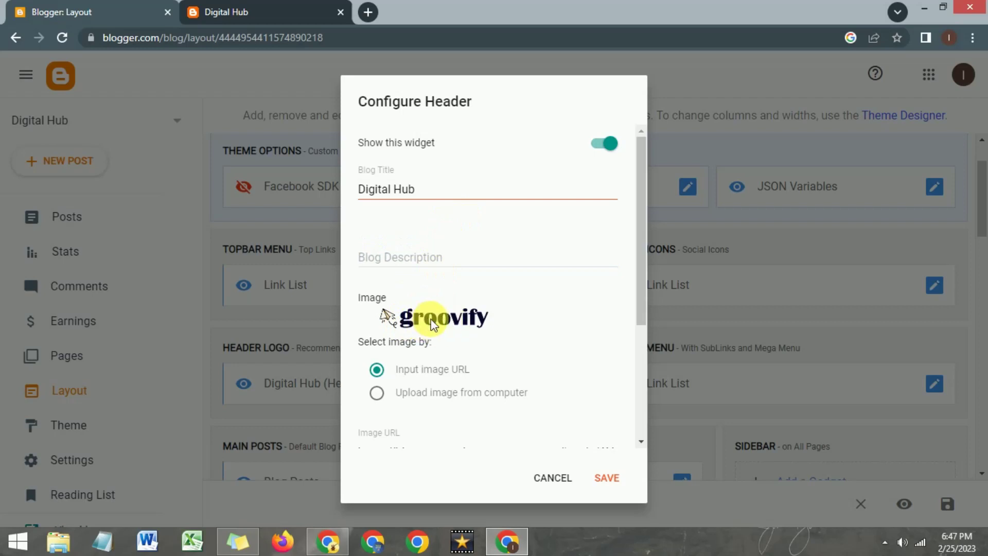
left_click(271, 7)
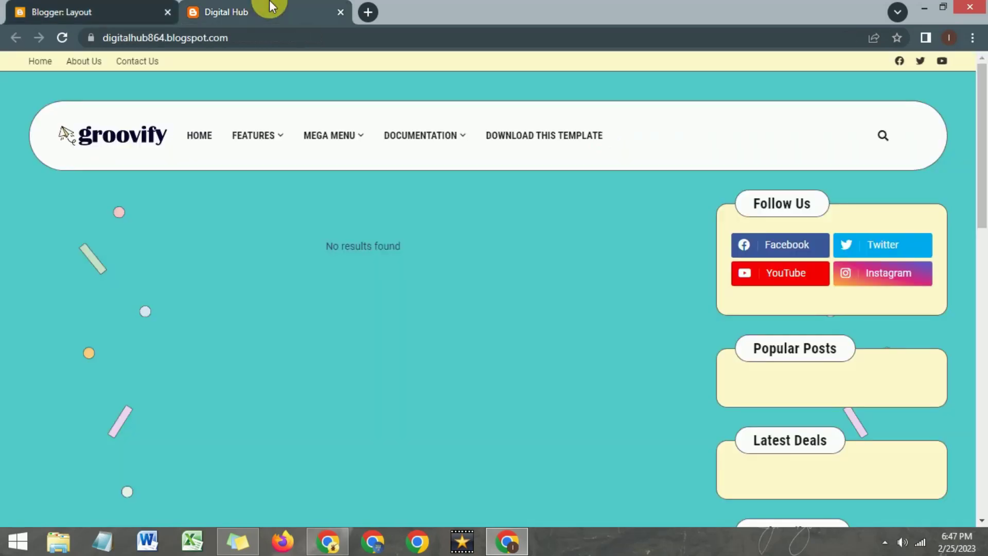
left_click(81, 8)
Clear the image URL of the existing Groovify logo in the header settings.
scroll(428, 340, "down", 1)
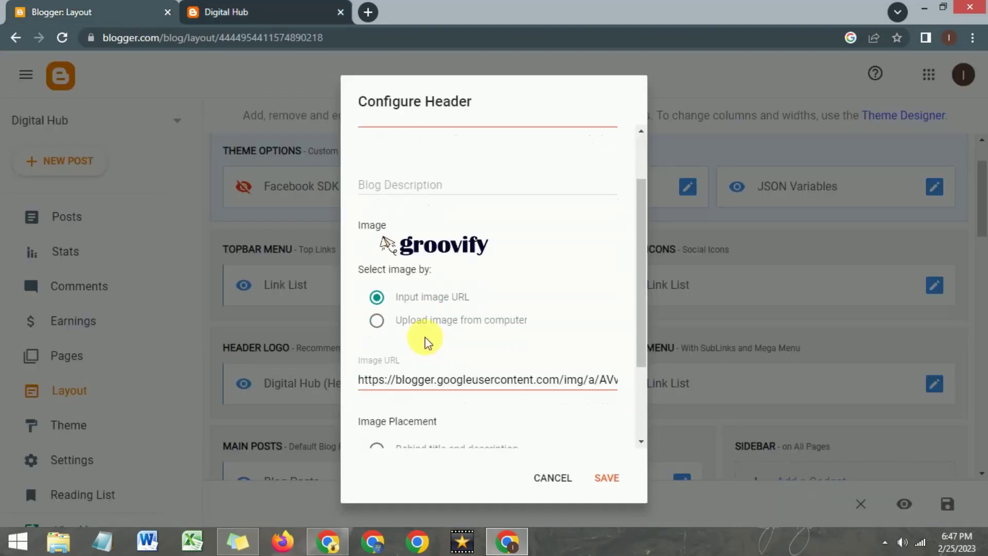
triple_click(436, 381)
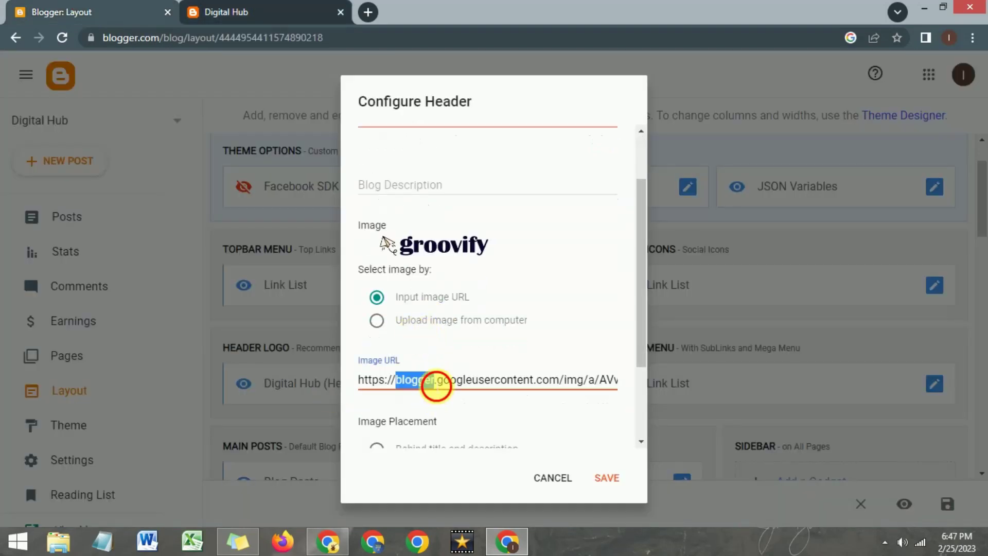
key("BackSpace")
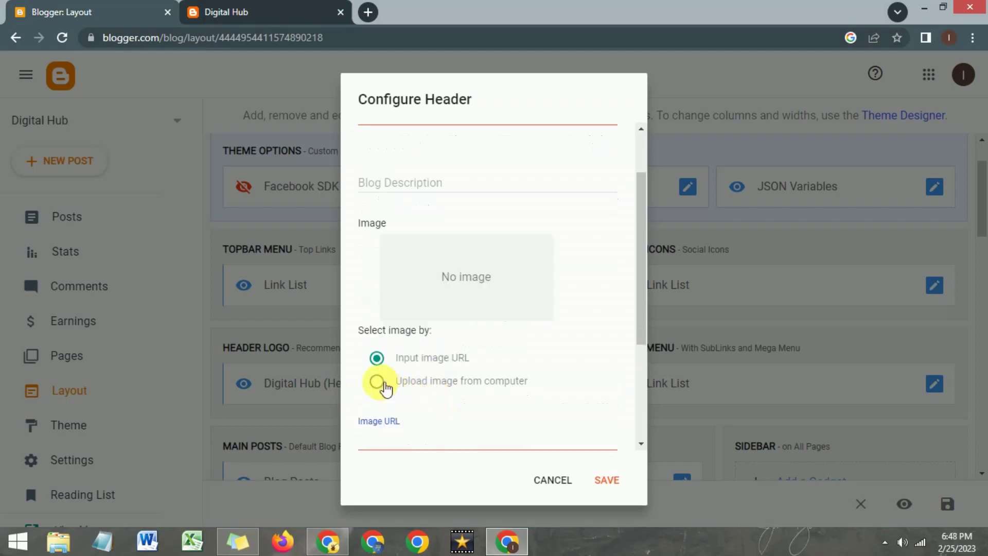
Upload the "Untitled design (1)" image from the computer's Downloads folder as the header image.
scroll(484, 387, "down", 1)
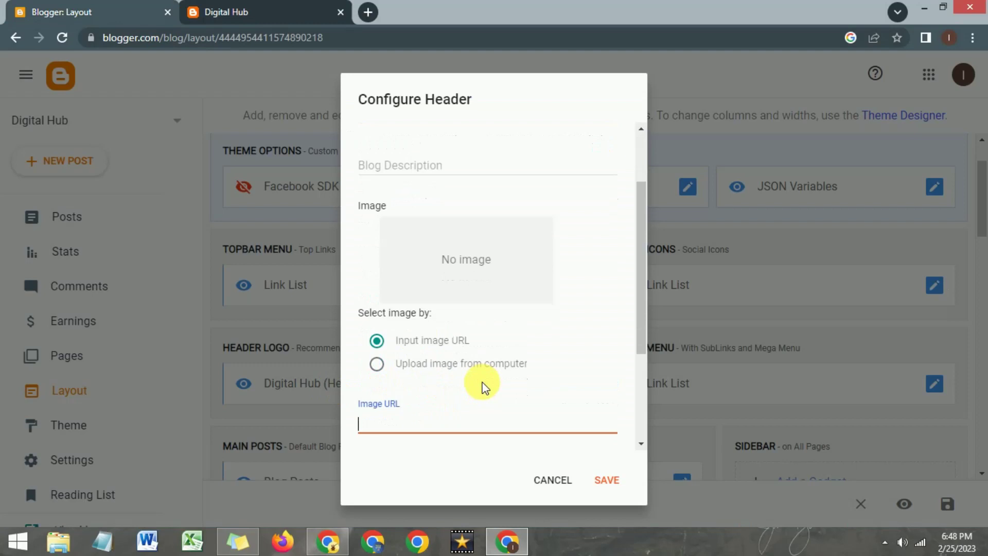
scroll(484, 387, "down", 1)
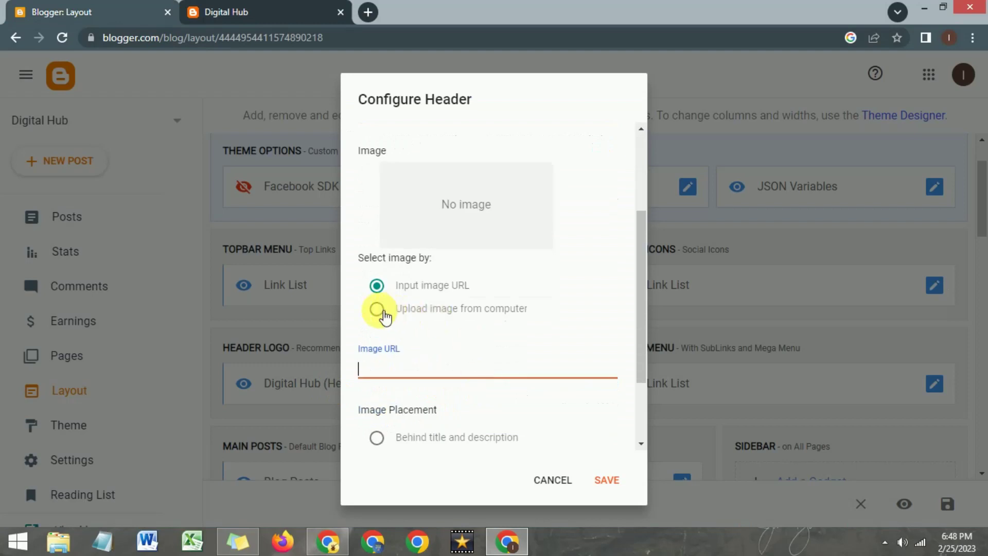
left_click(377, 309)
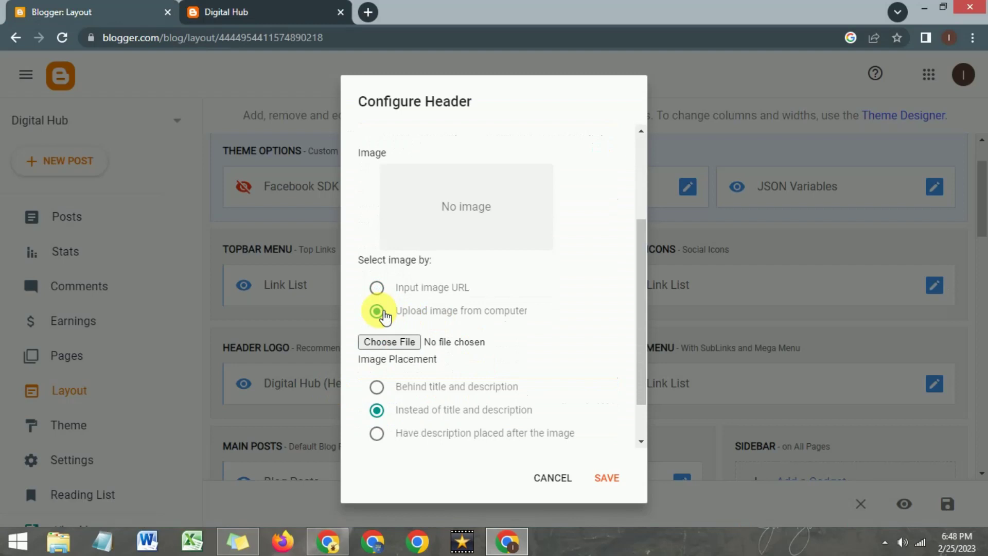
left_click(389, 343)
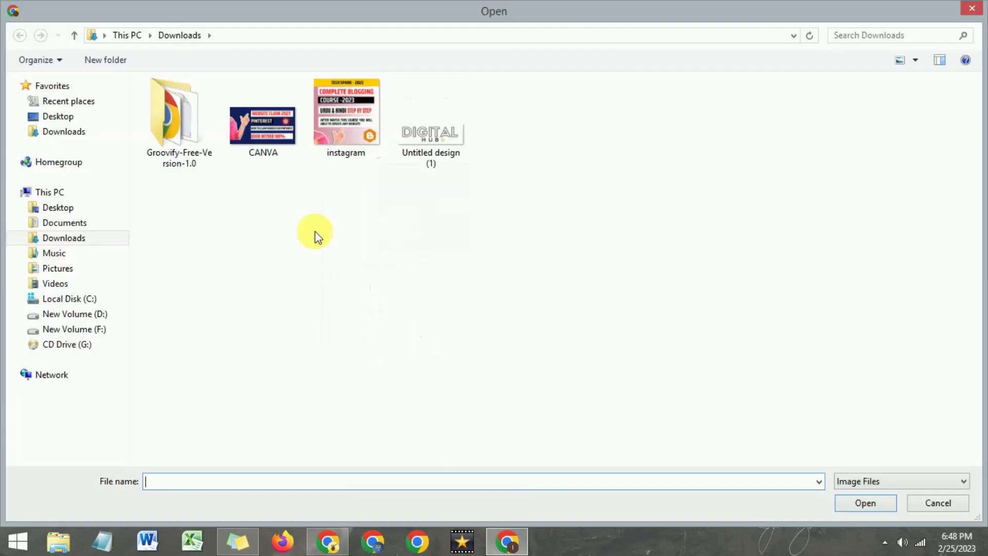
left_click(434, 155)
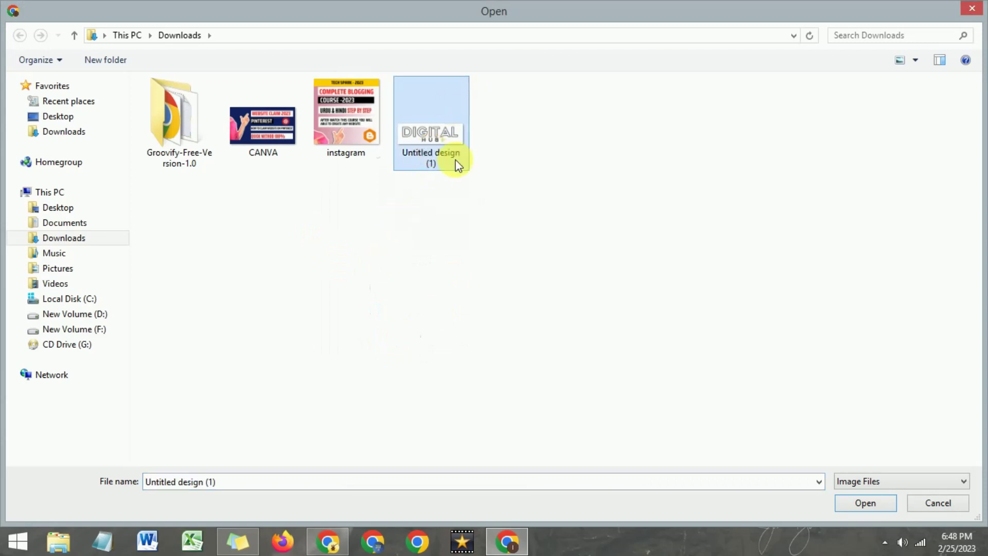
left_click(853, 503)
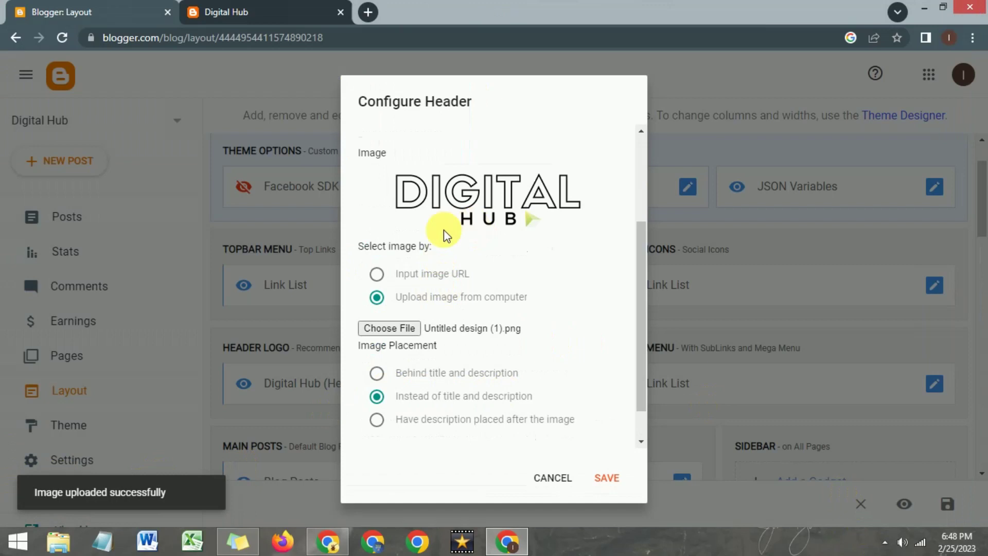
Try the header image placement "Behind title and description".
scroll(459, 216, "up", 2)
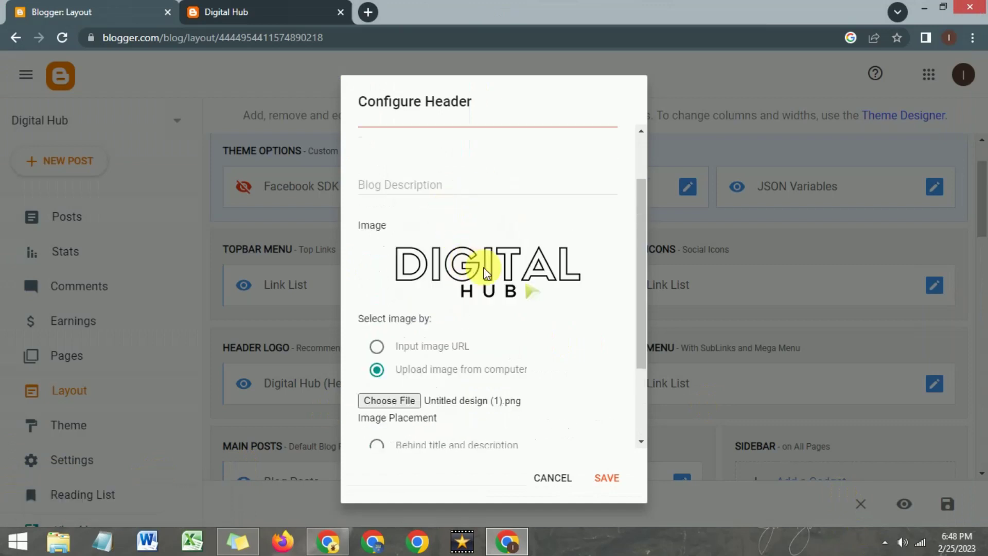
scroll(486, 270, "down", 2)
scroll(486, 270, "up", 4)
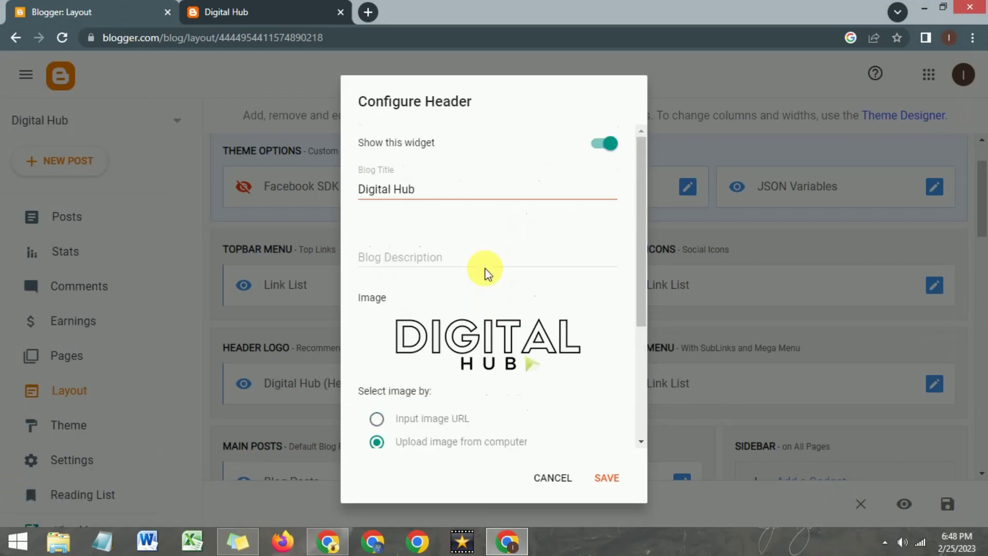
scroll(486, 270, "down", 2)
scroll(487, 273, "down", 2)
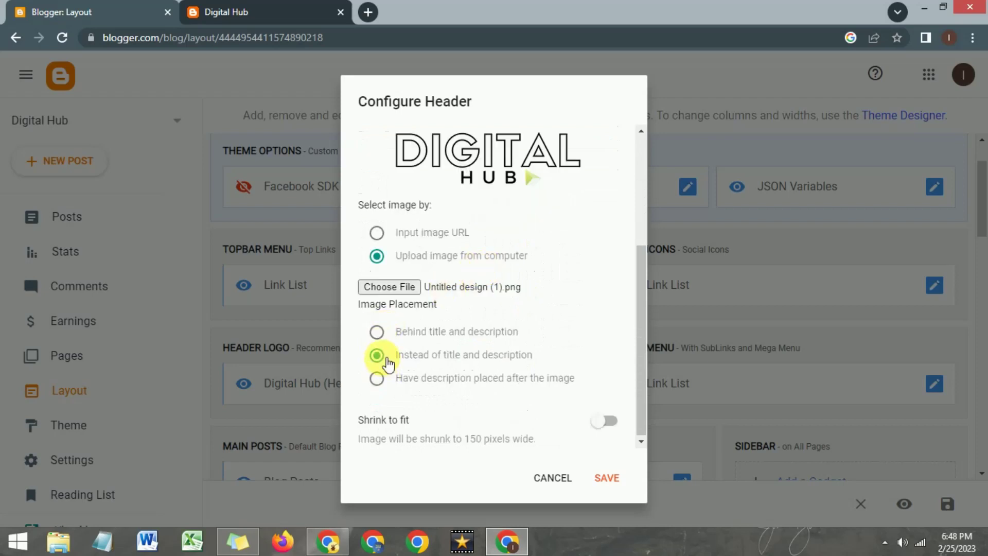
left_click(379, 334)
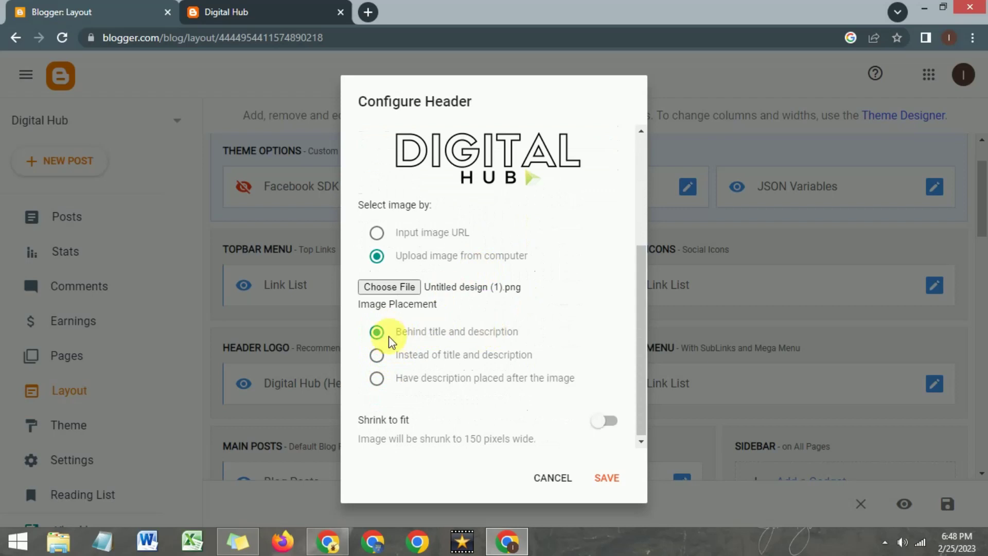
scroll(391, 342, "up", 5)
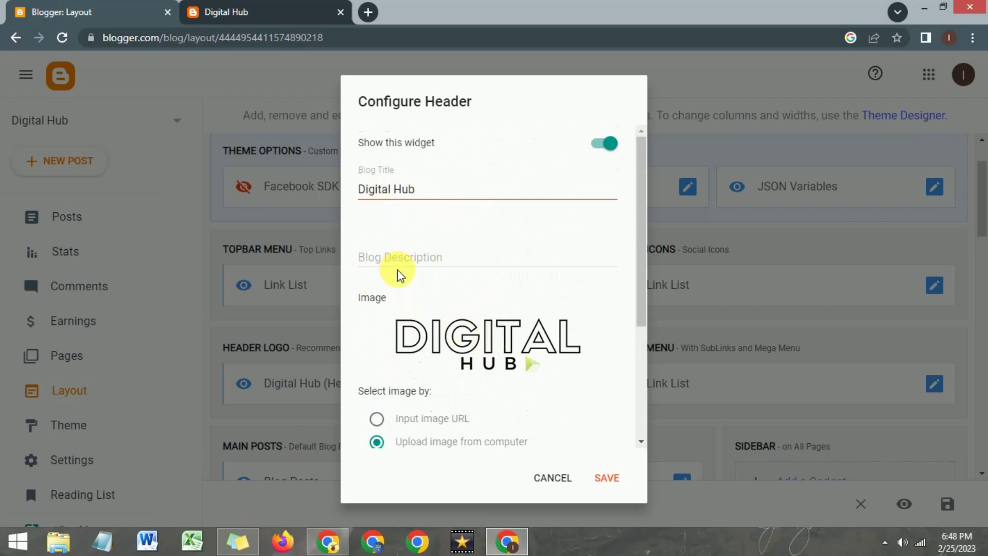
scroll(401, 276, "down", 3)
Set the image placement to "Instead of title and description" and save the header settings.
left_click(377, 398)
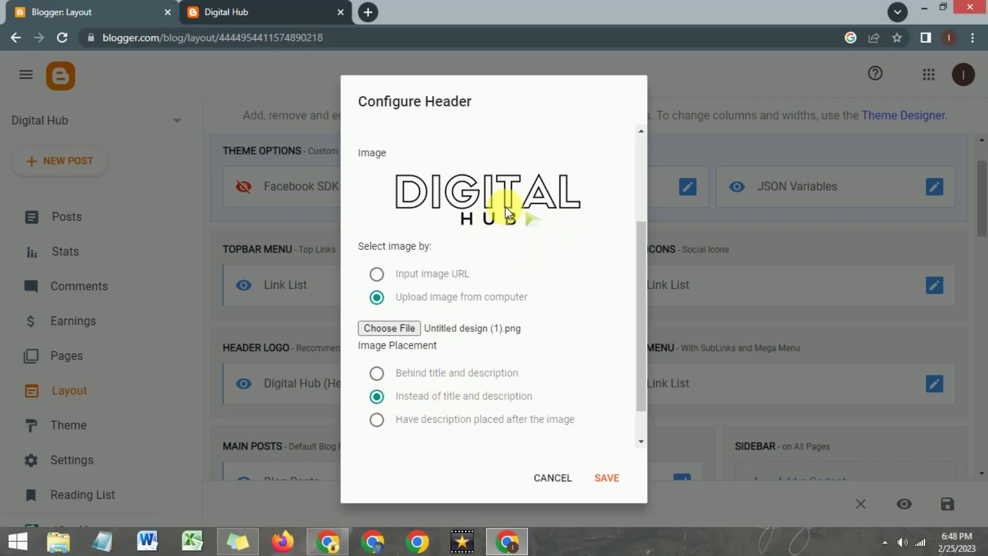
scroll(482, 271, "down", 1)
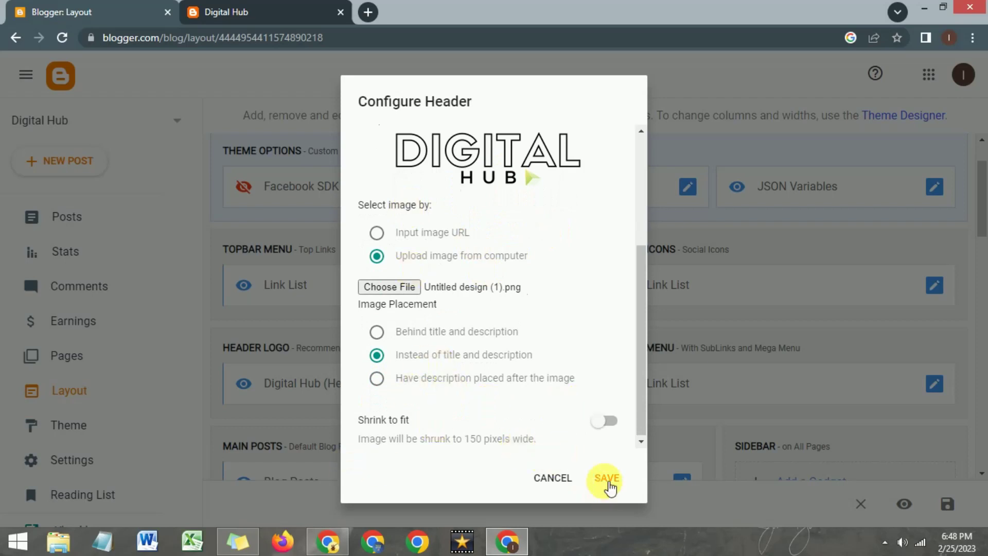
left_click(605, 478)
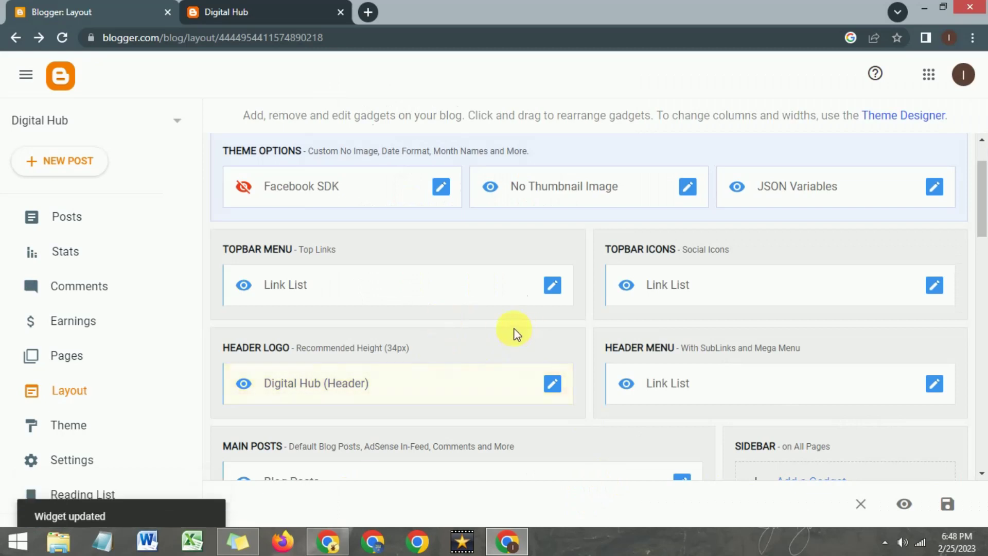
Close the outdated blog tab and reopen the live blog to check the header's logo and menu.
scroll(162, 303, "down", 2)
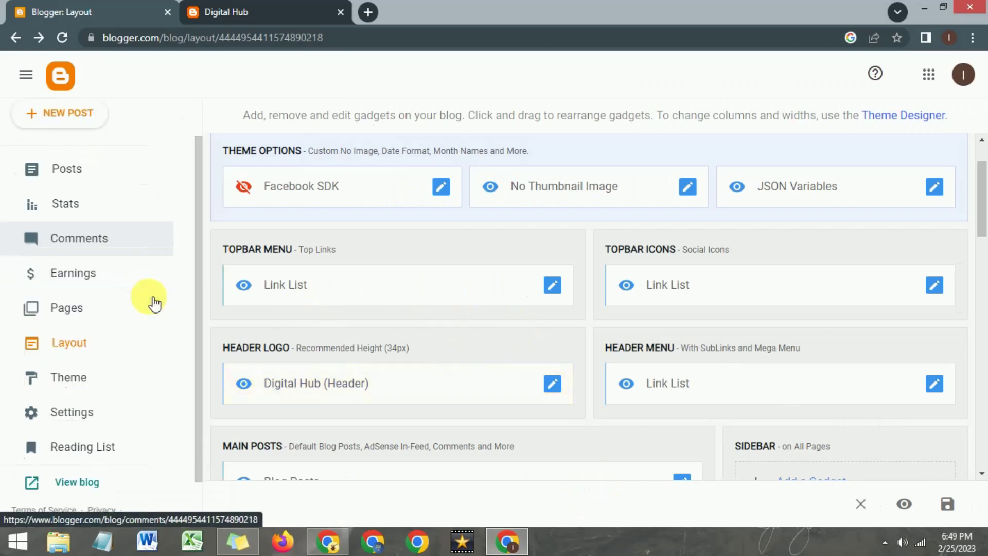
left_click(341, 12)
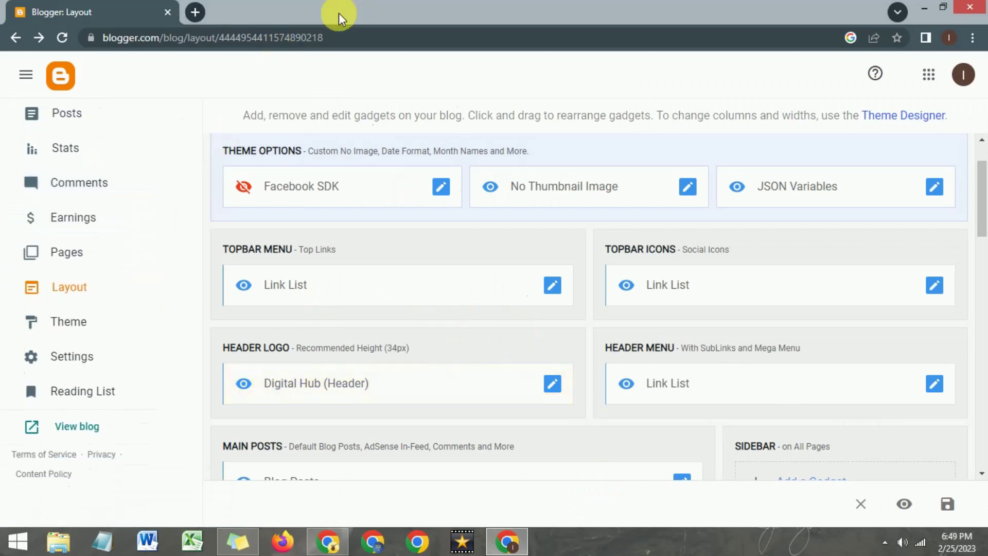
left_click(75, 428)
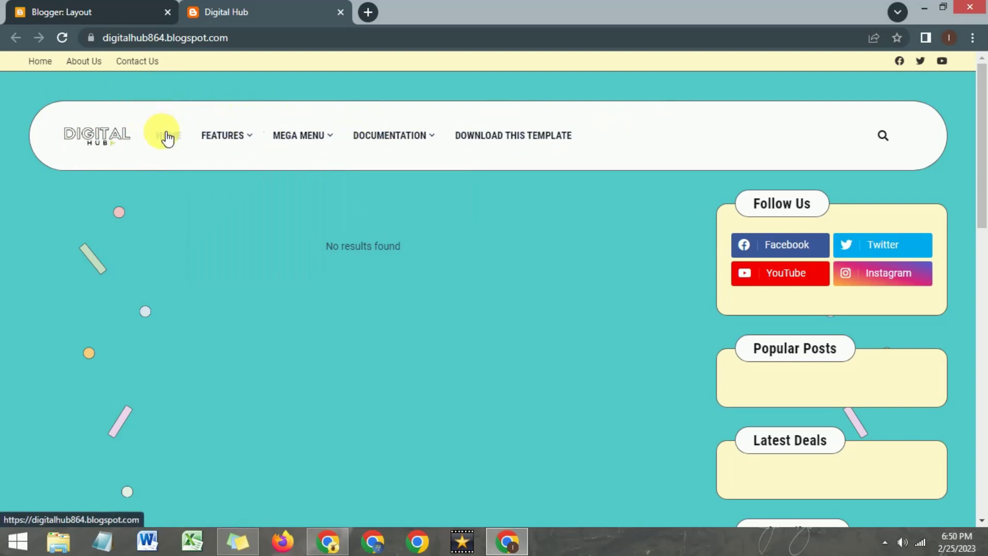
mouse_move(220, 148)
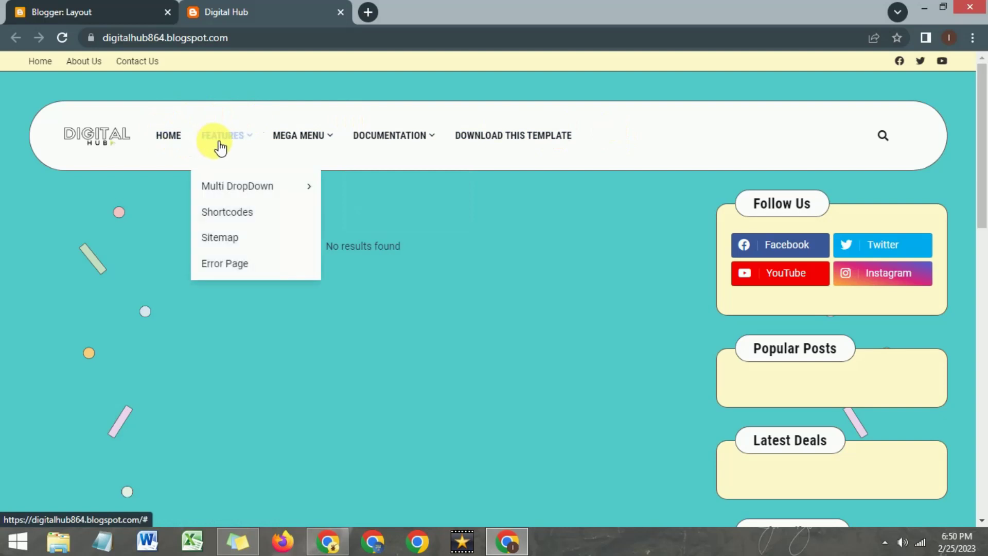